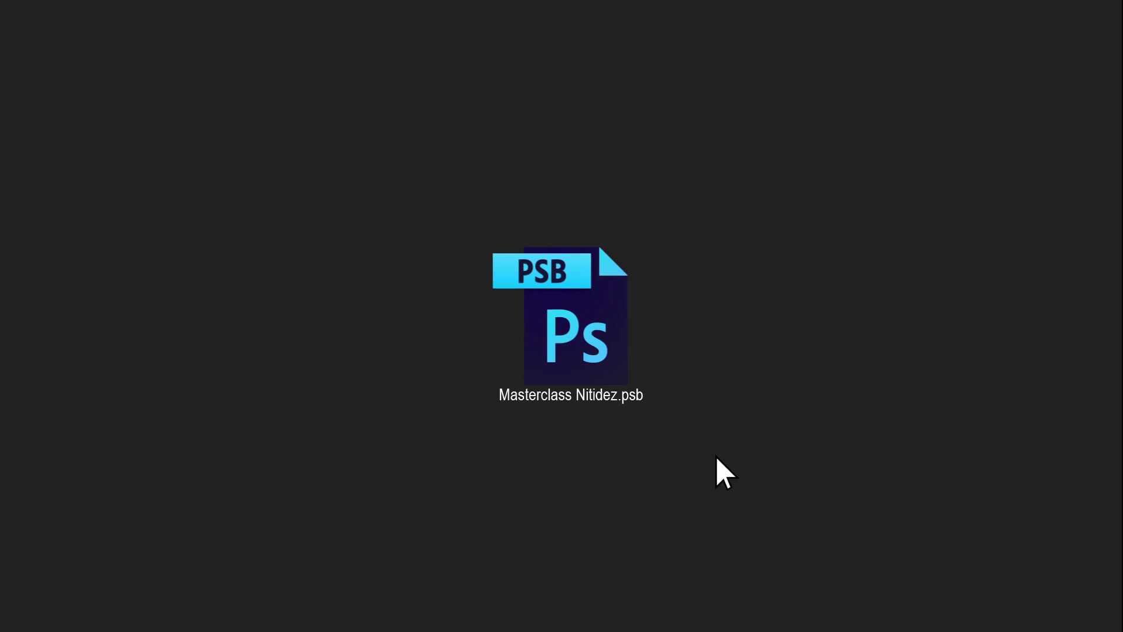
- Open the Masterclass Nitidez.psb file in Photoshop
double_click(577, 333)
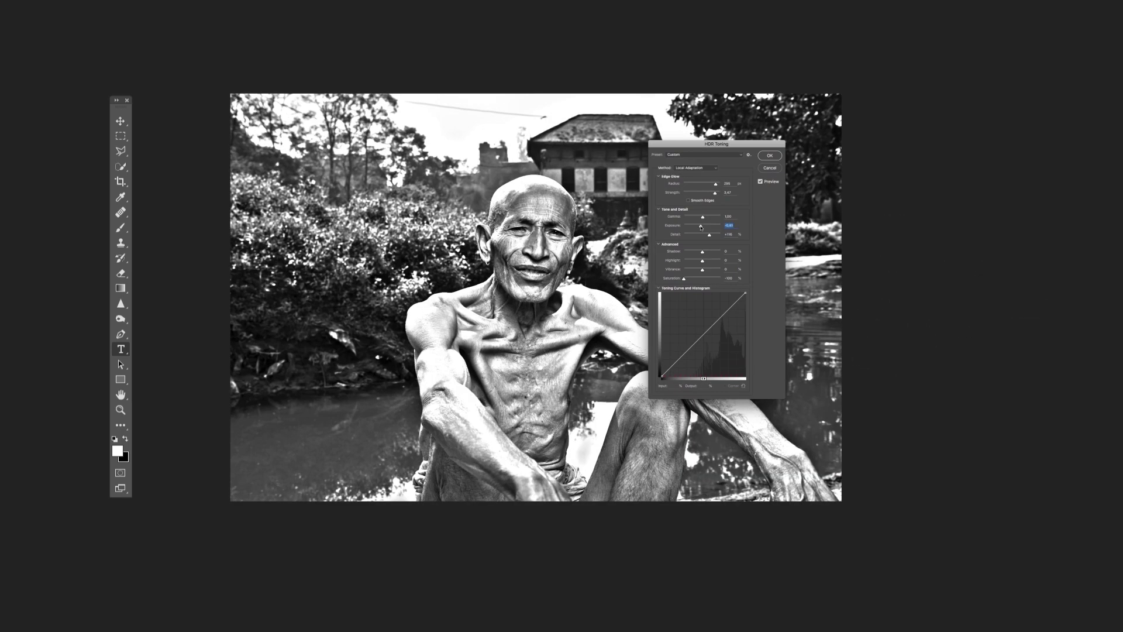
drag(701, 227, 699, 228)
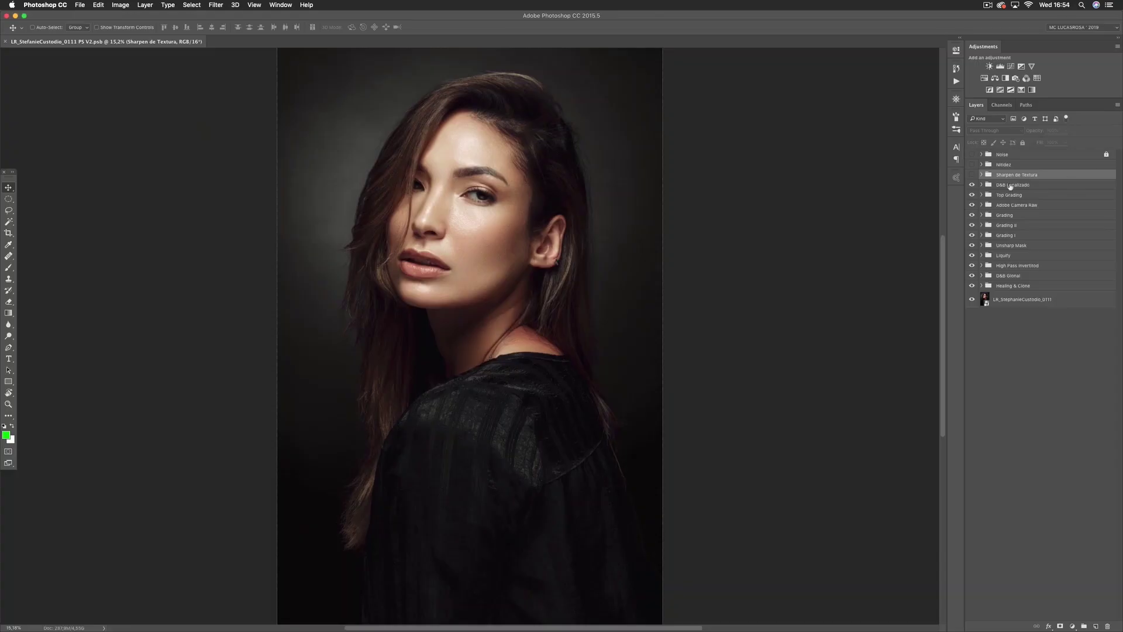
- Select the D&B Localizado group in the Layers panel of the portrait document
click(1010, 185)
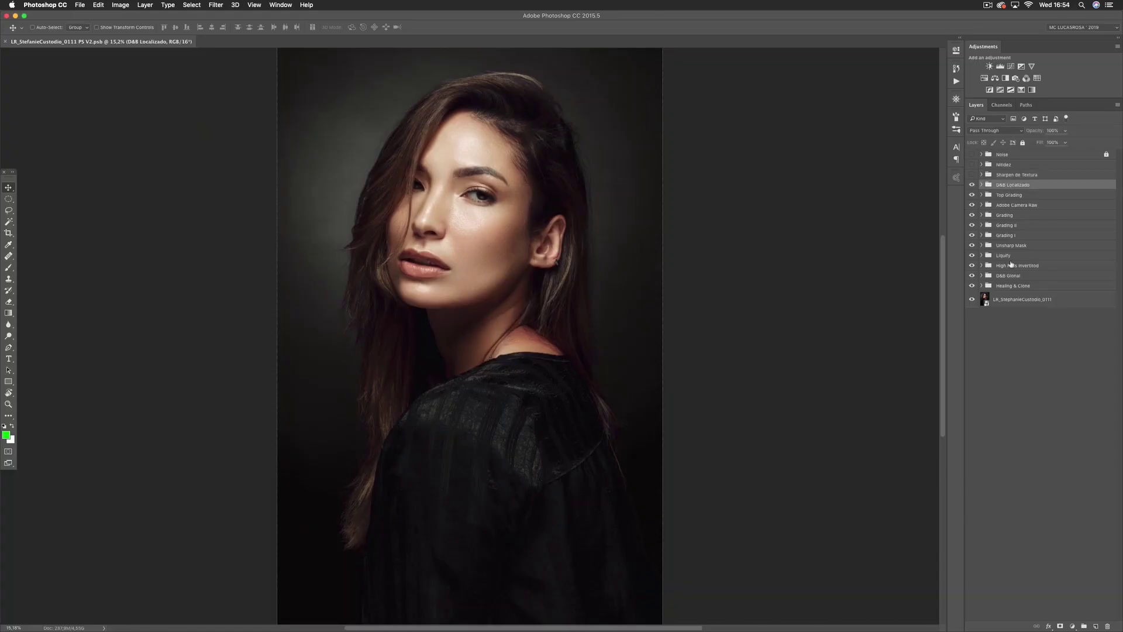
- Merge the layers from D&B Localizado down to the photo into a layer named Alta Frequência
shift+click(1010, 303)
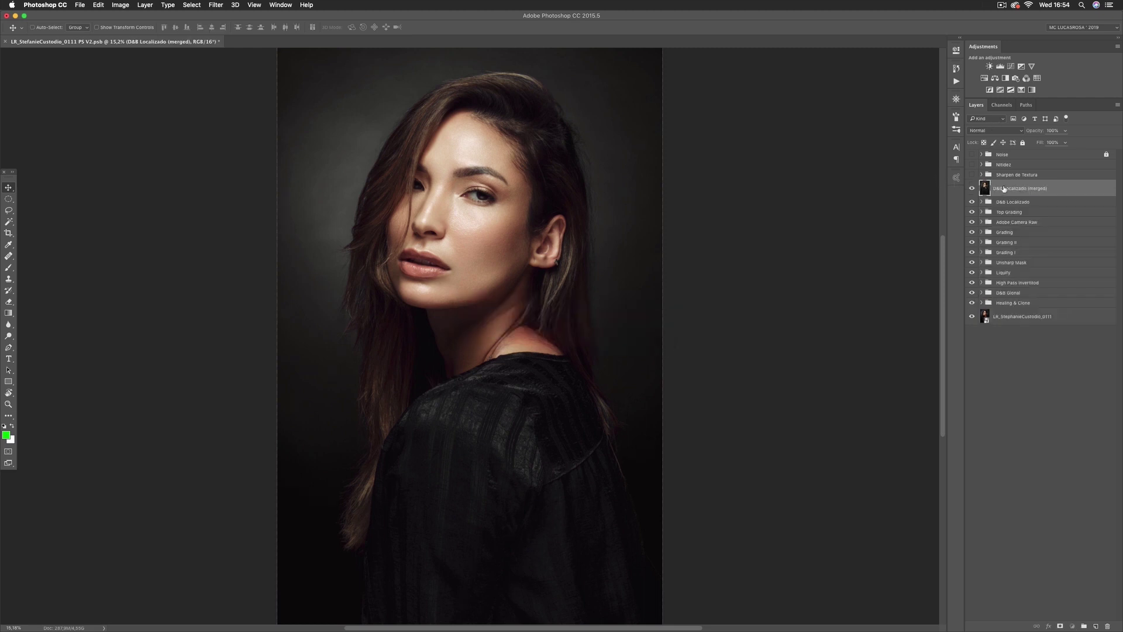
text(All)
text(ia)
key(Return)
- Duplicate it as Baixa Frequência, hide Alta Frequência, and zoom in on the face
key(ctrl+j)
double_click(1006, 205)
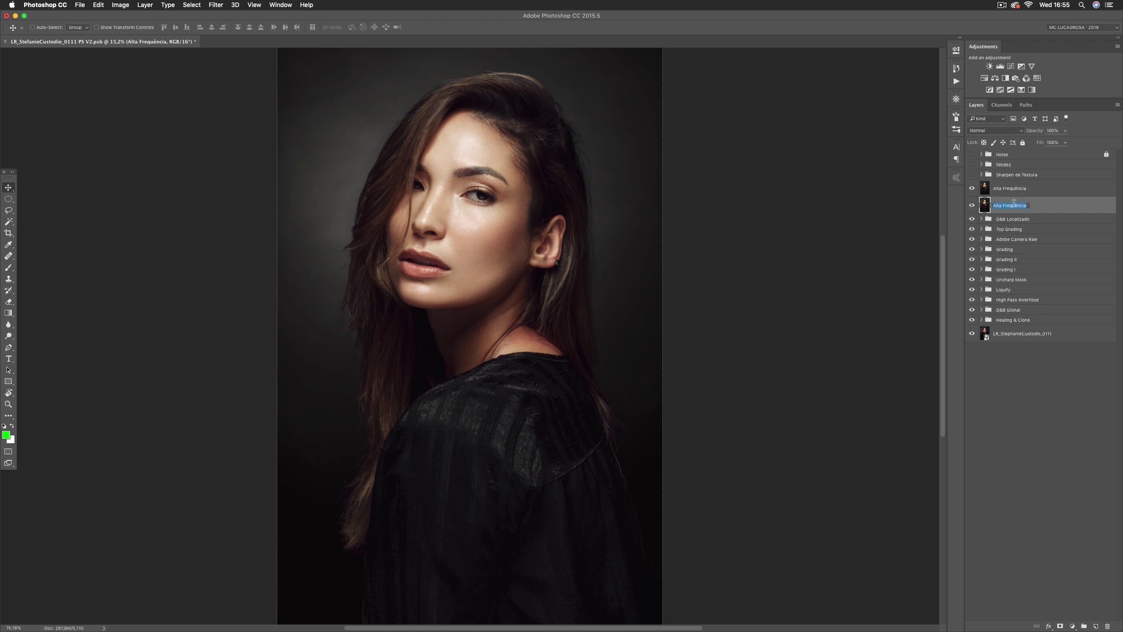
click(994, 204)
text(Baixa)
key(Return)
click(972, 187)
click(480, 250)
key(ctrl+plus)
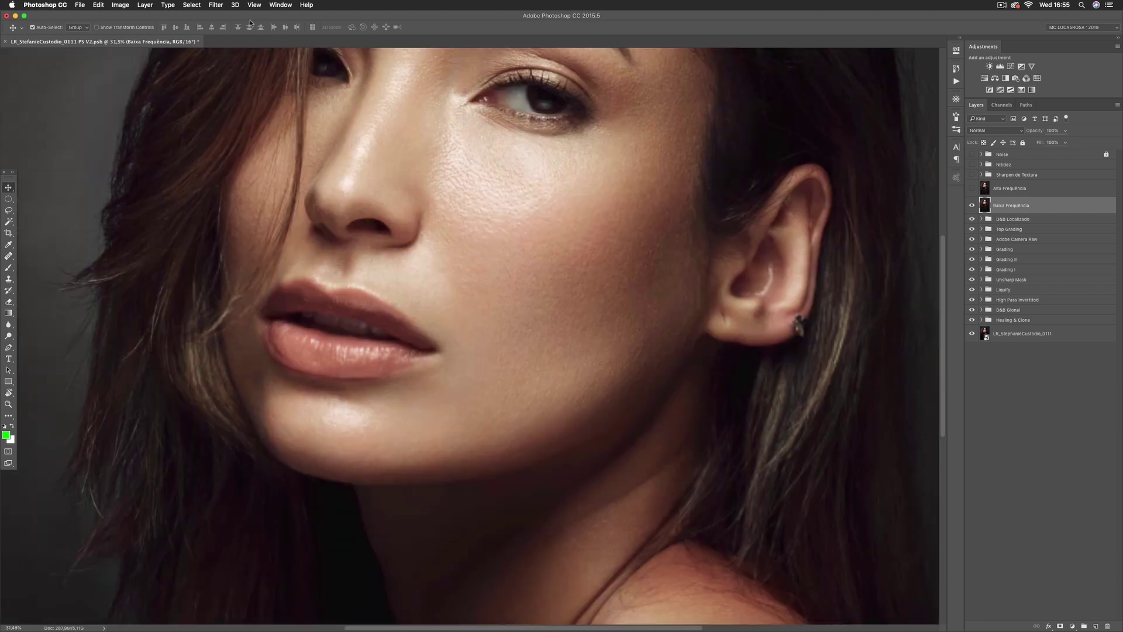
- Apply a 10-pixel Gaussian Blur to the Baixa Frequência layer
click(216, 5)
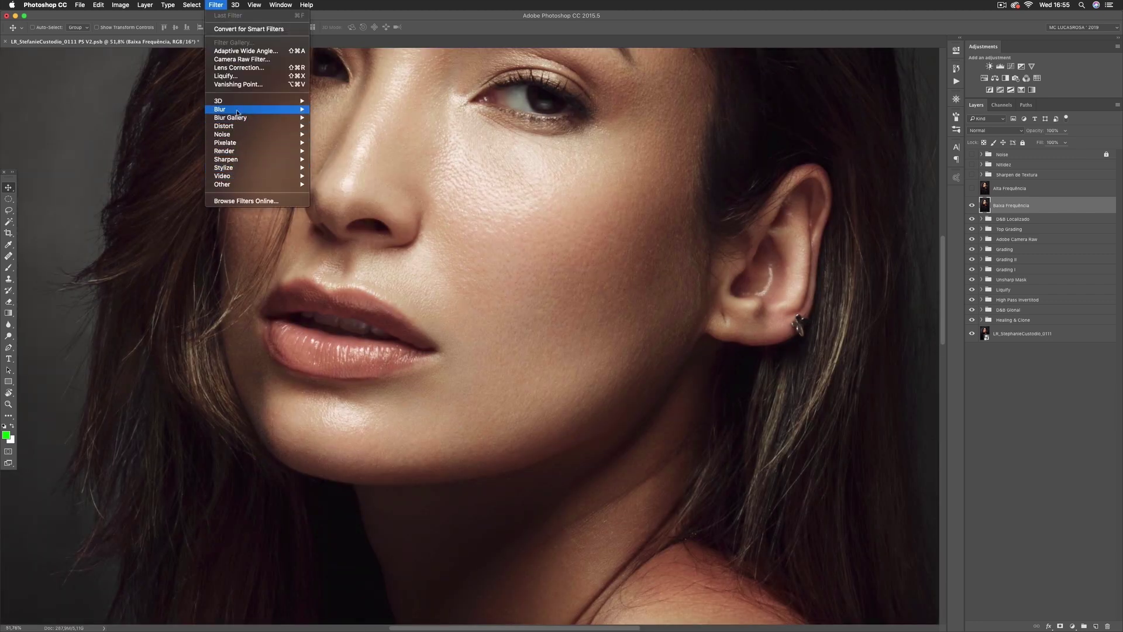
mouse_move(221, 108)
click(340, 143)
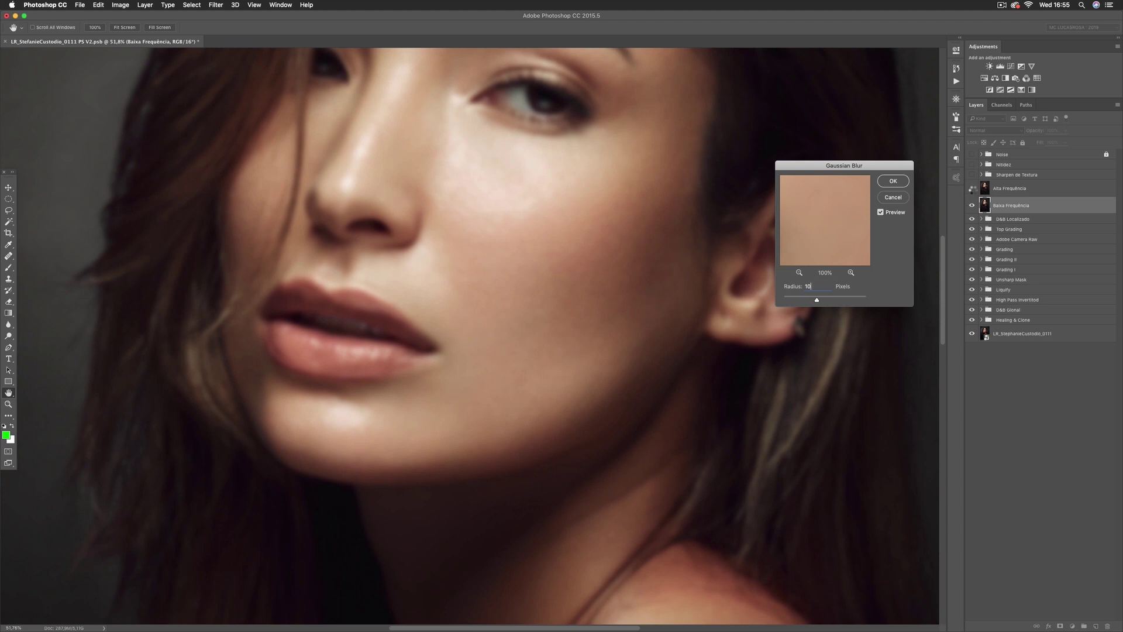
key(Return)
- Make Alta Frequência visible again and select it
click(972, 188)
click(1021, 191)
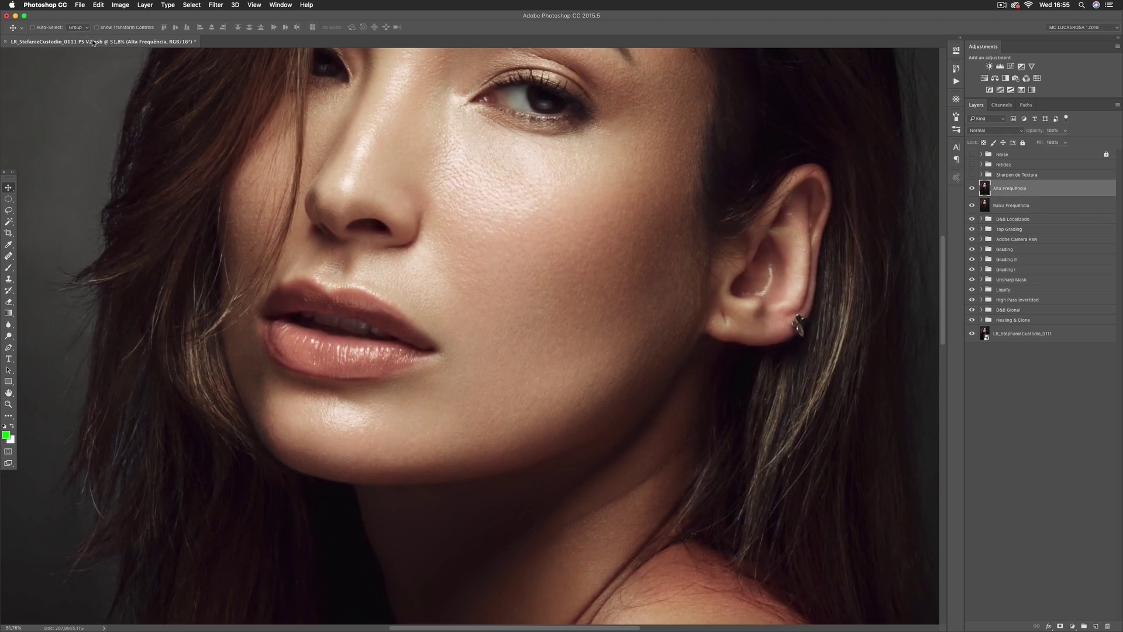
click(120, 4)
click(156, 138)
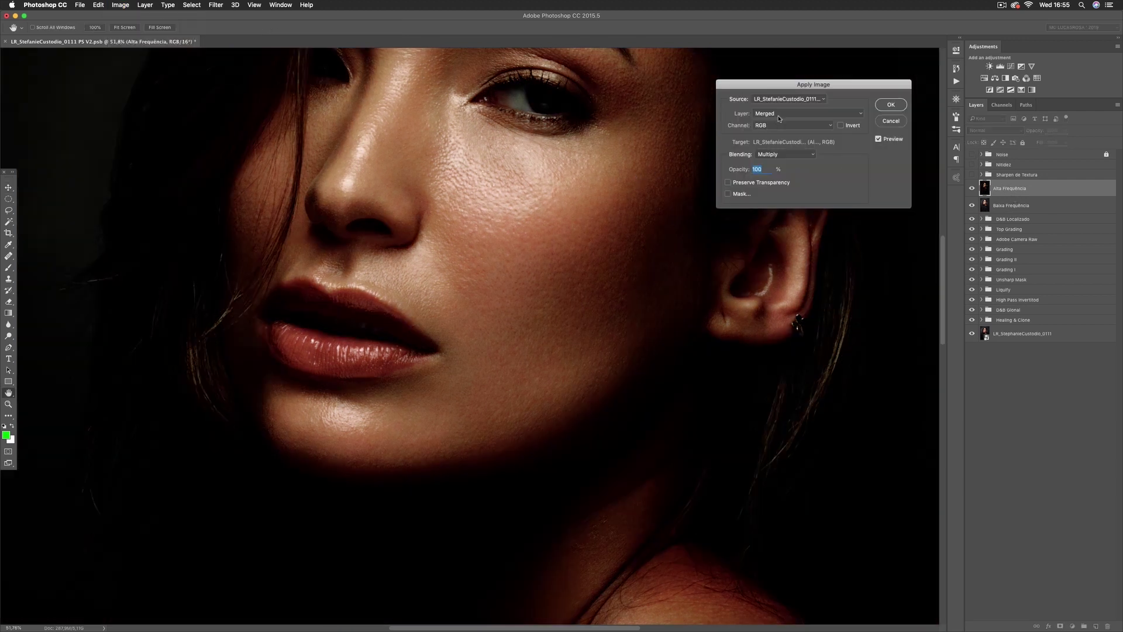
- Apply Image to Alta Frequência from Baixa Frequência with Subtract blending, Scale 2, Offset 128
click(784, 114)
key(Down)
key(Down)
key(Down)
key(Down)
key(Down)
key(Down)
key(Return)
click(778, 157)
click(788, 296)
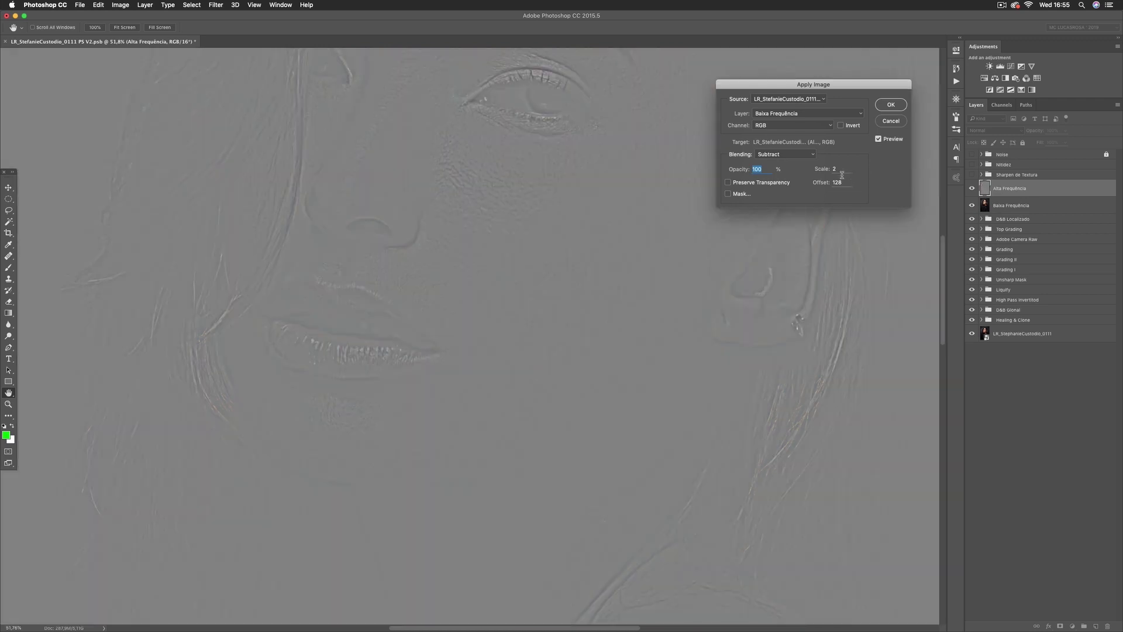
double_click(835, 169)
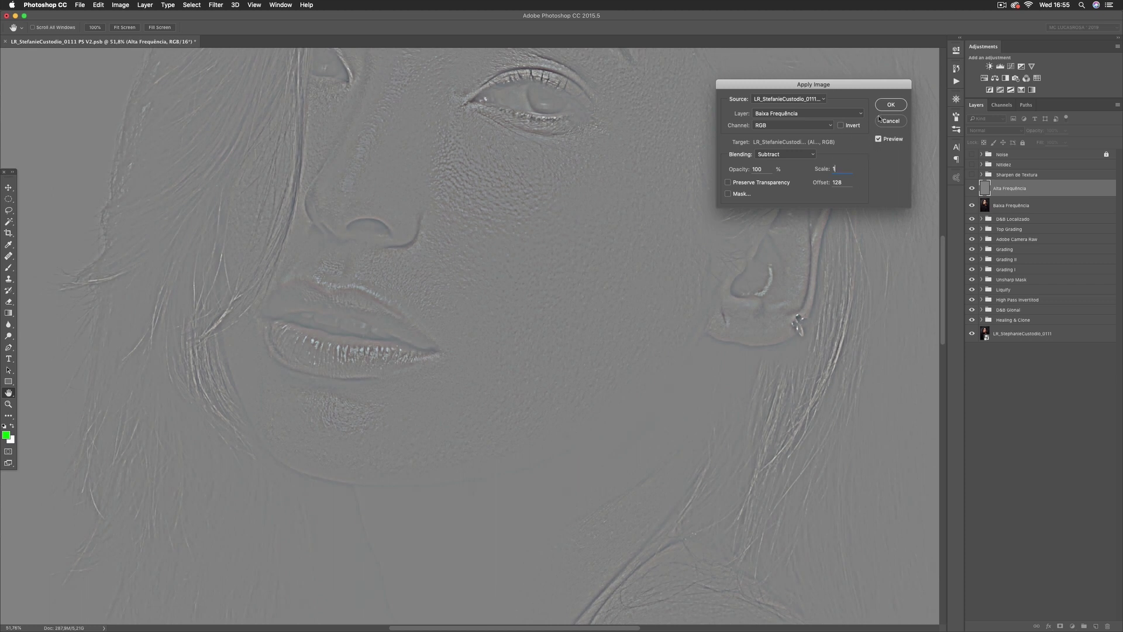
click(907, 104)
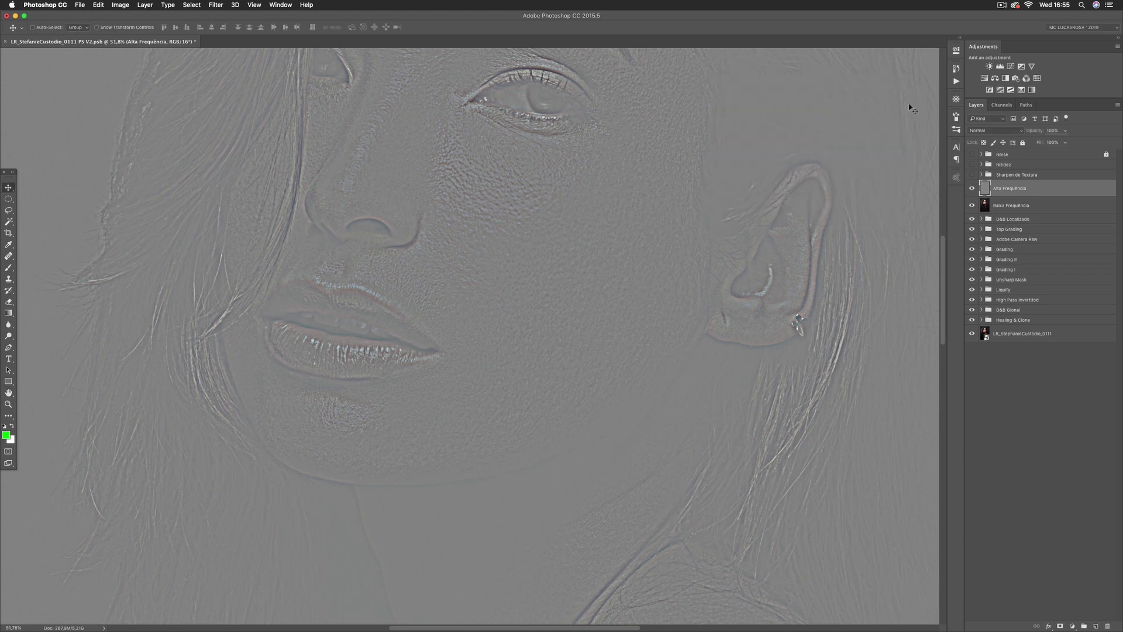
click(1039, 206)
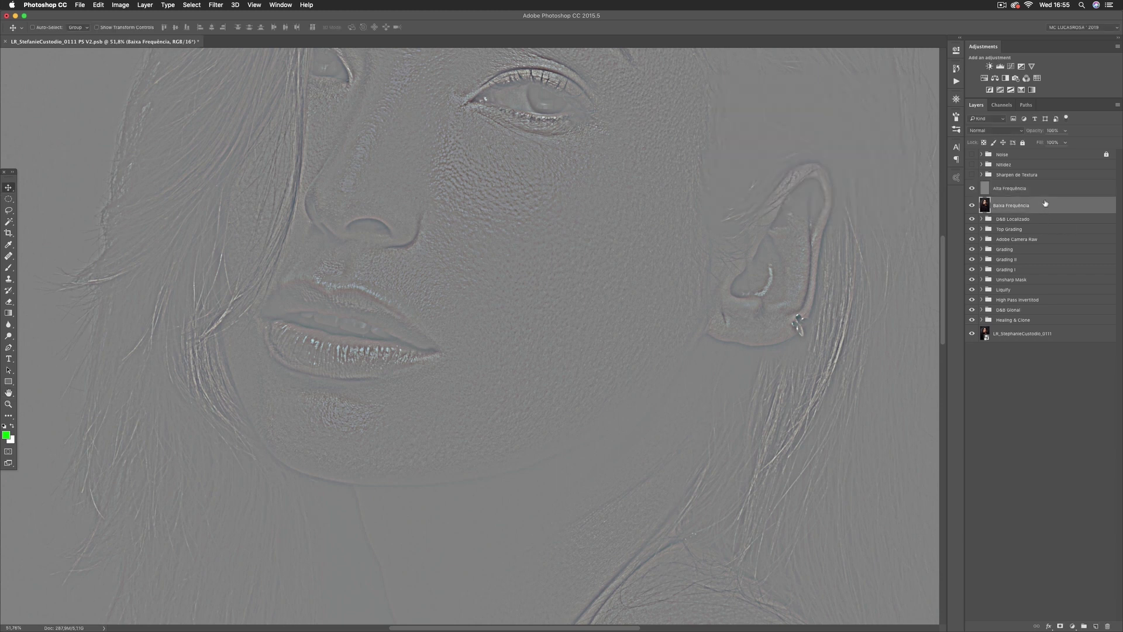
- Delete Baixa Frequência and set Alta Frequência's blend mode to Soft Light
key(Delete)
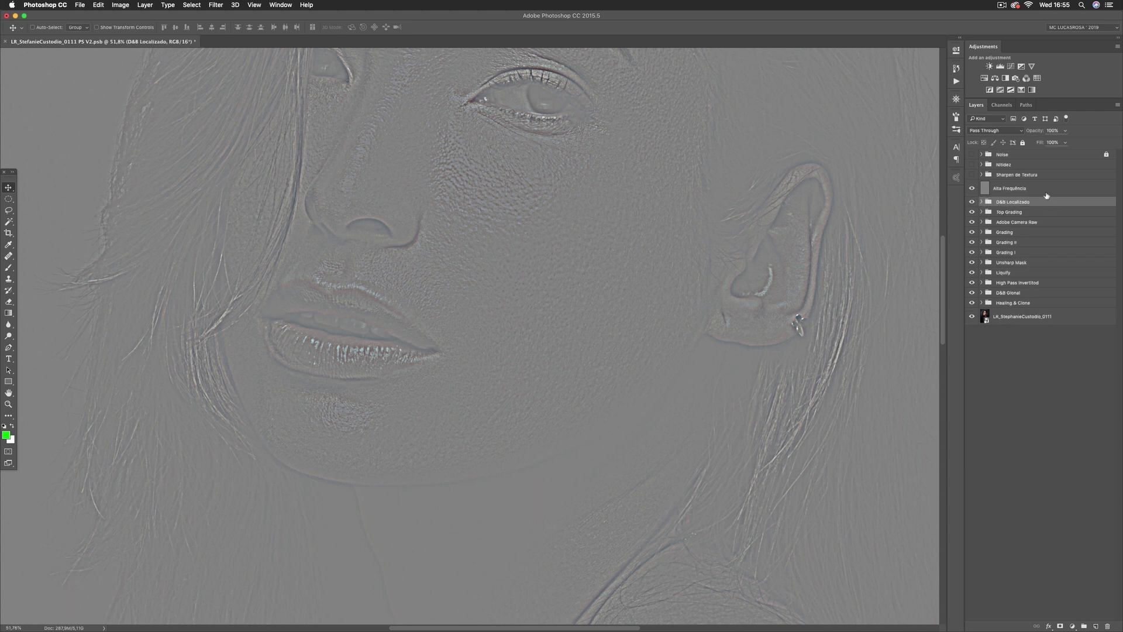
click(1051, 190)
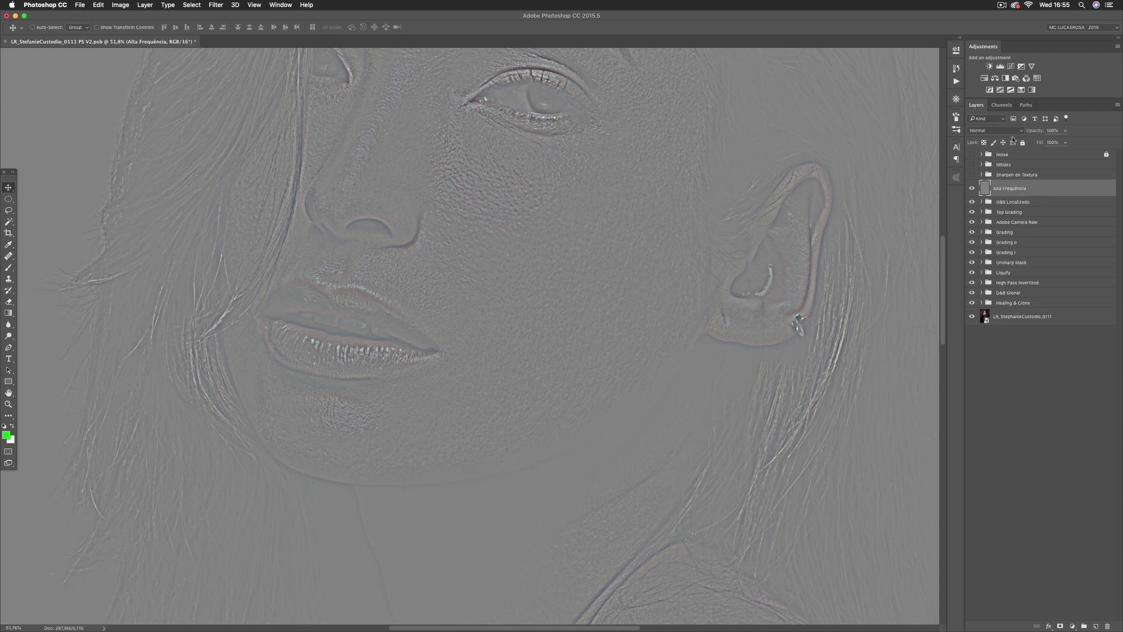
click(1001, 131)
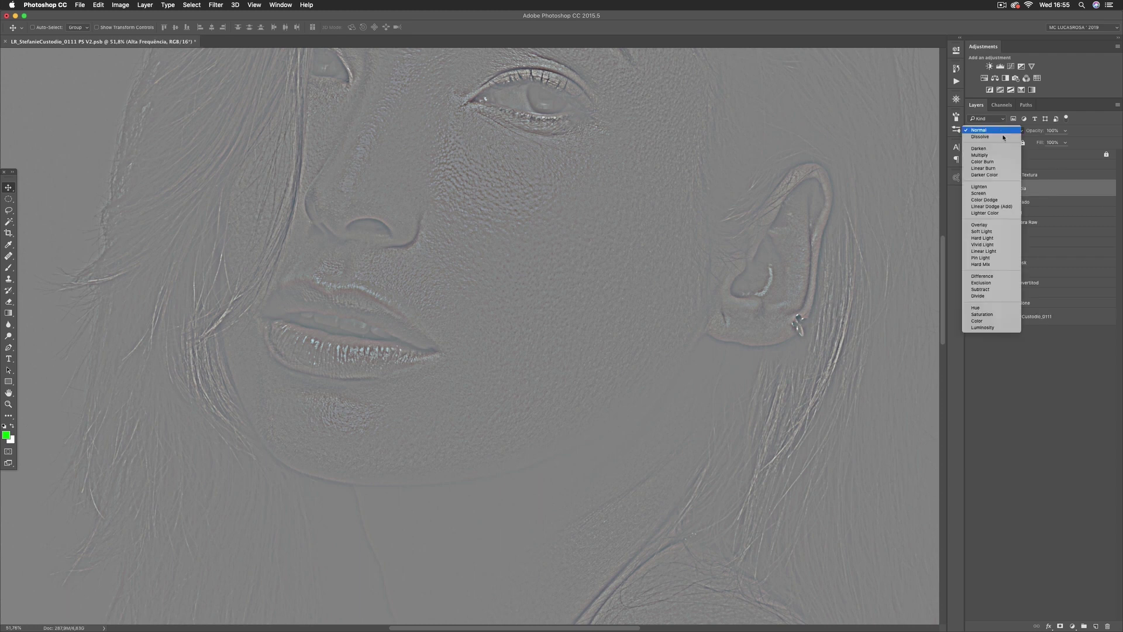
click(993, 232)
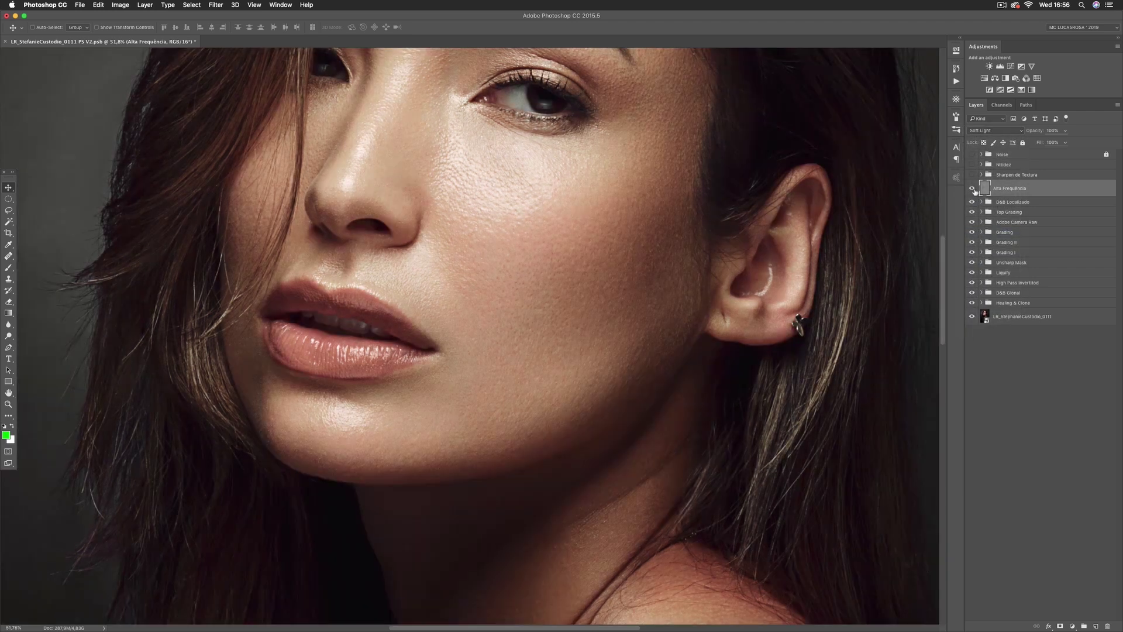
- Toggle the texture layer off and on and zoom in to compare the sharper skin
click(972, 188)
click(972, 189)
click(972, 189)
key(super+plus)
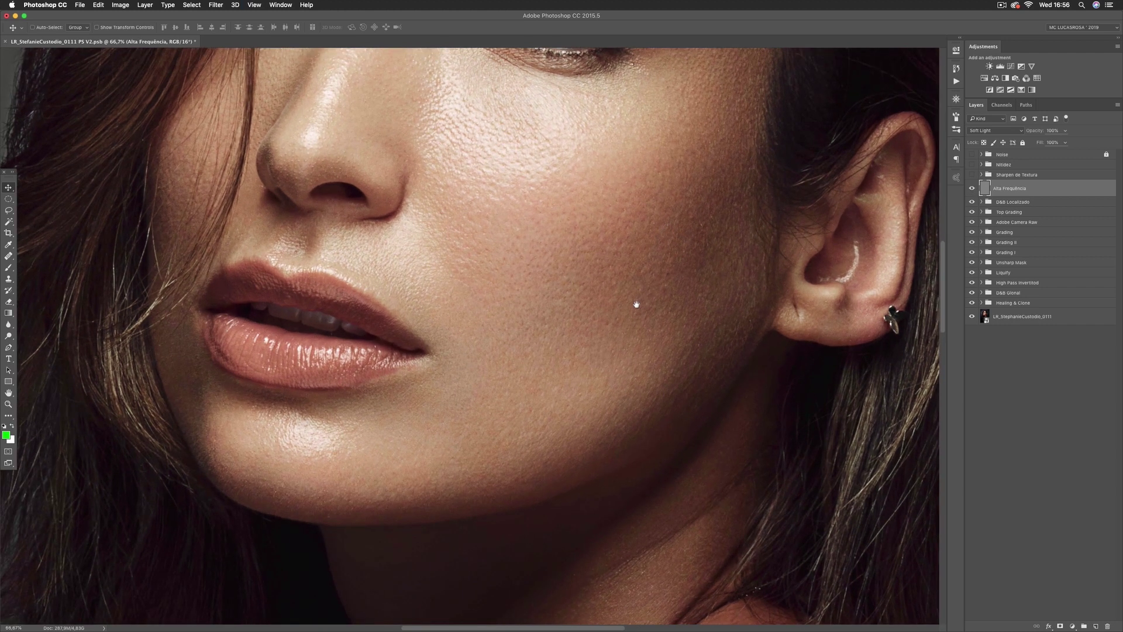
key(super+plus)
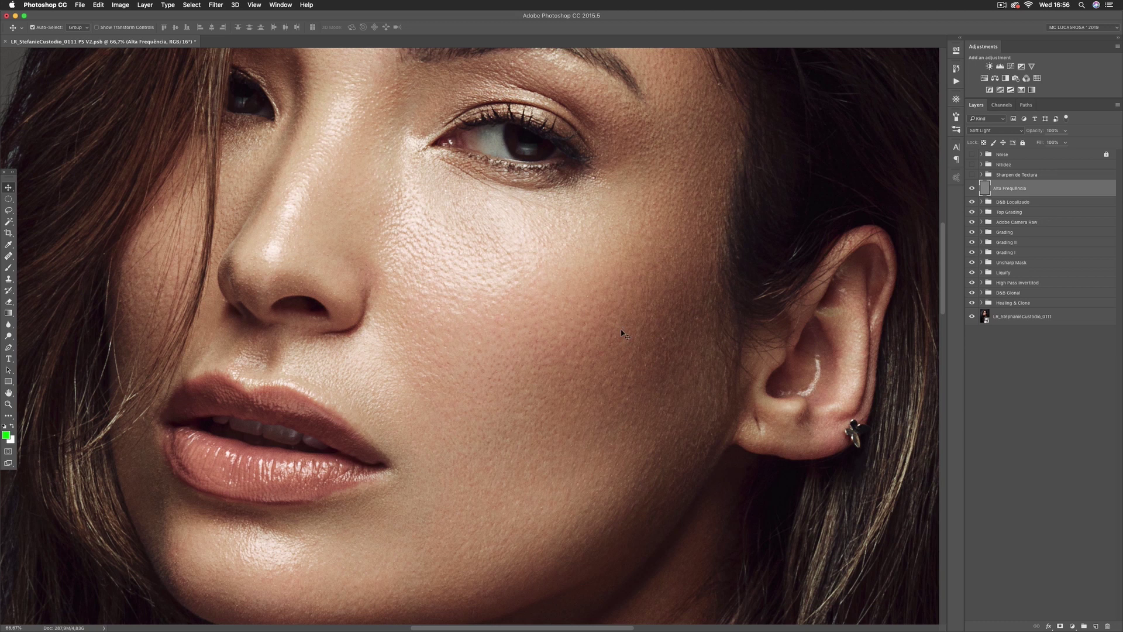
key(super+minus)
key(super+minus)
click(1060, 625)
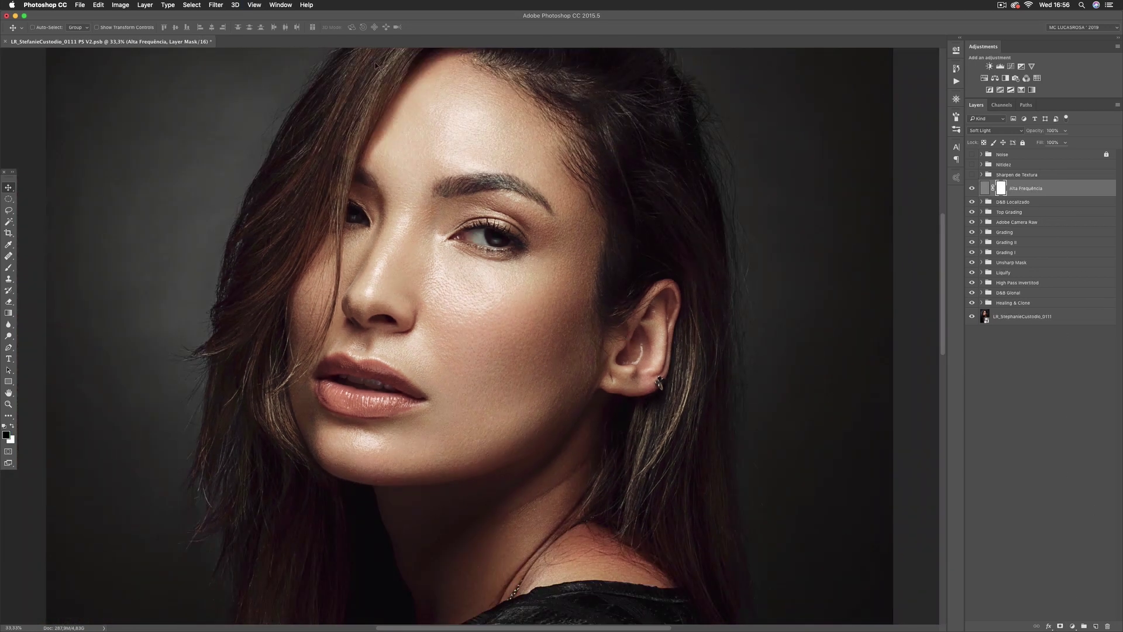
click(199, 6)
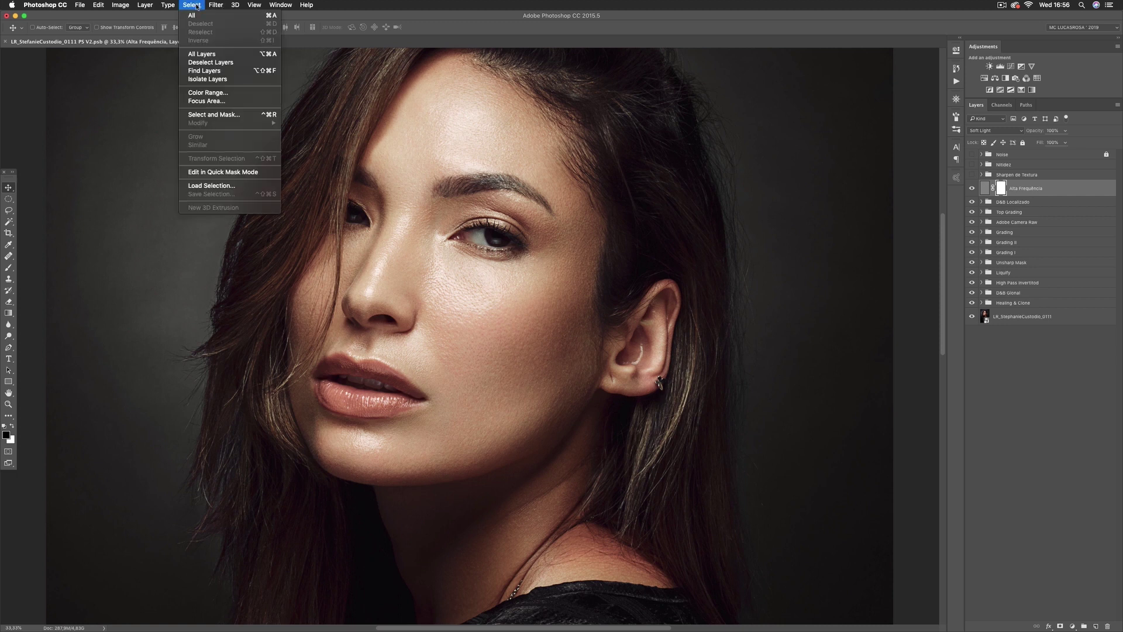
click(228, 93)
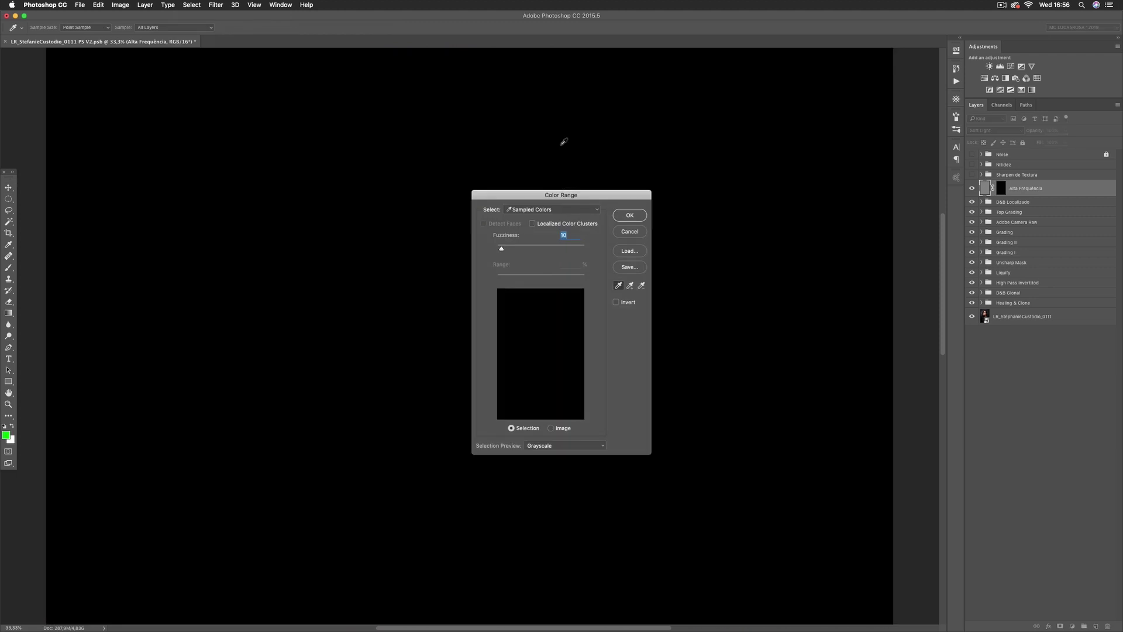
click(559, 209)
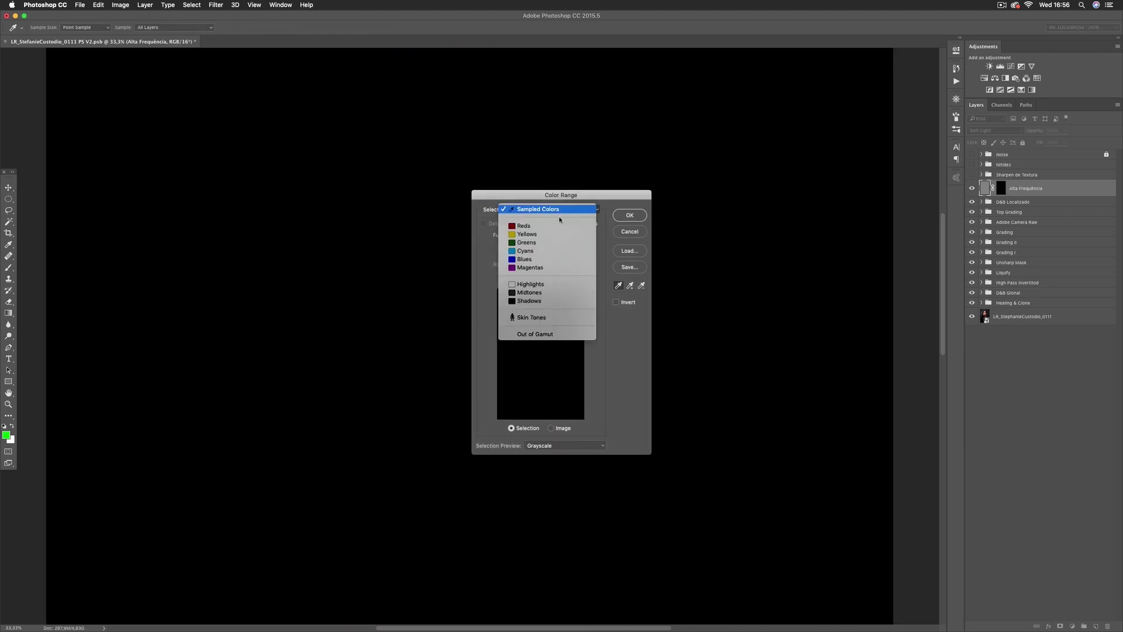
click(542, 317)
drag(504, 250, 517, 250)
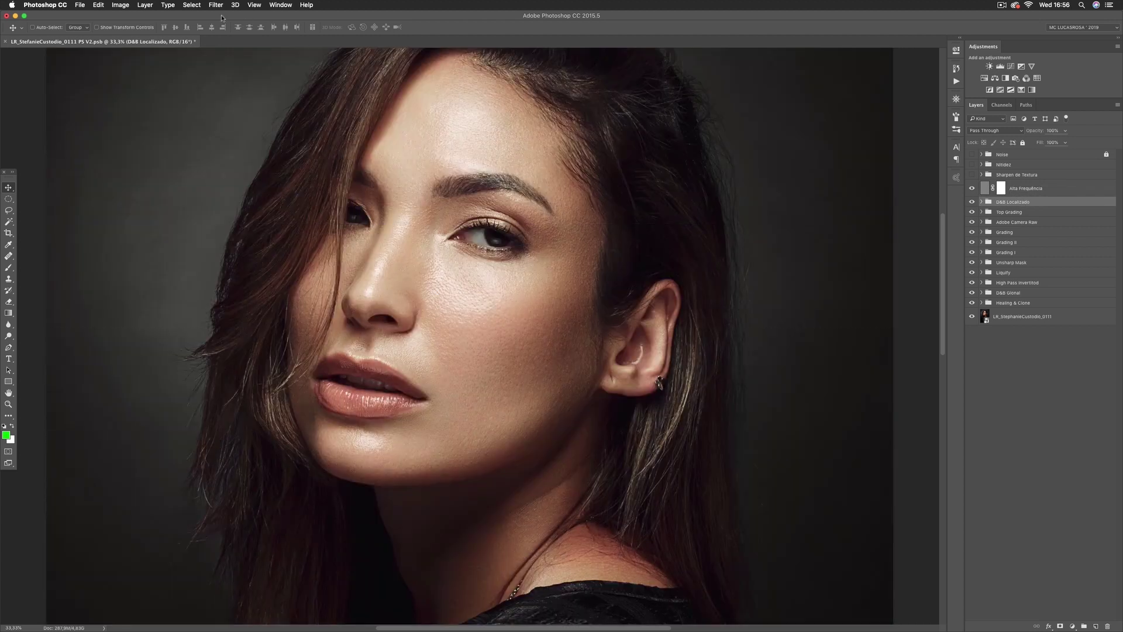
click(192, 4)
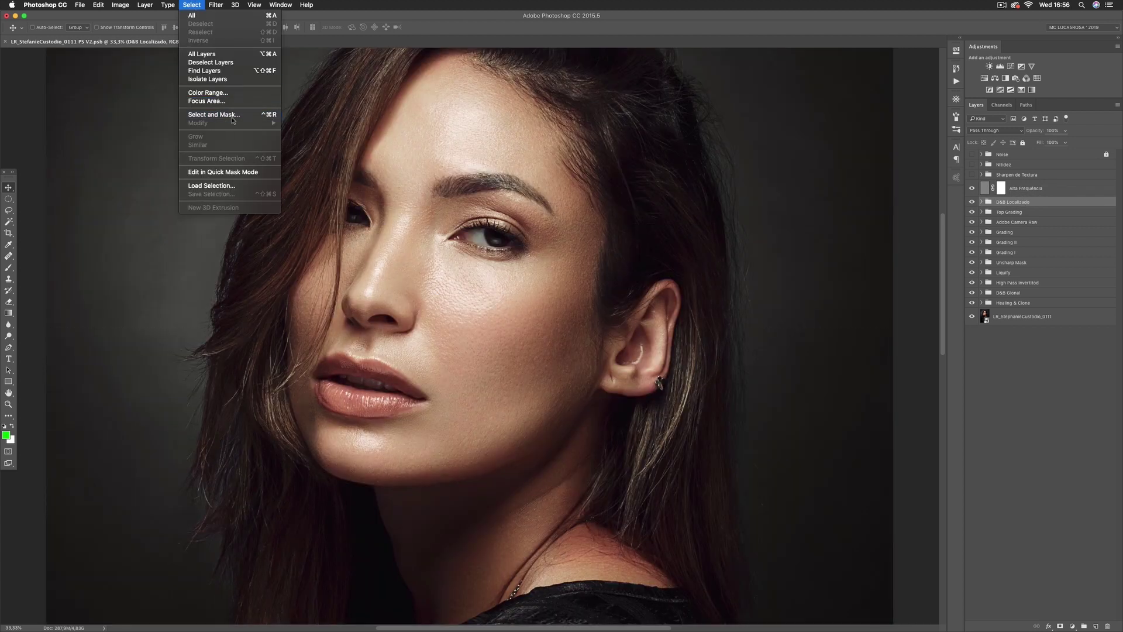
- Merge the layers from D&B Localizado down to the photo into a new merged layer
click(1064, 231)
shift+click(996, 314)
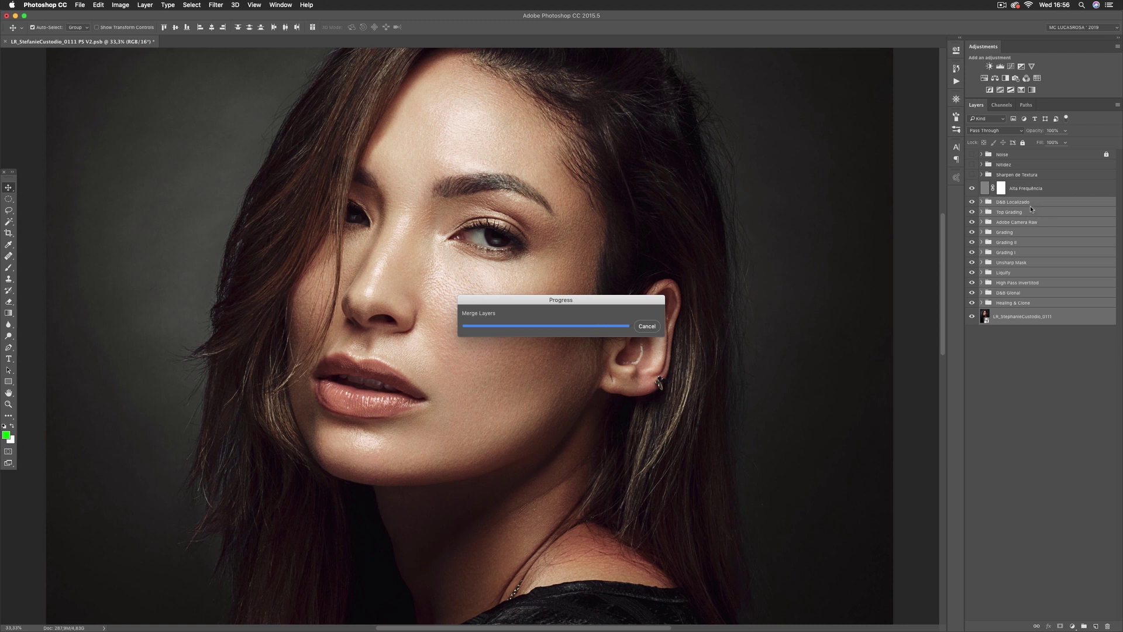
click(191, 5)
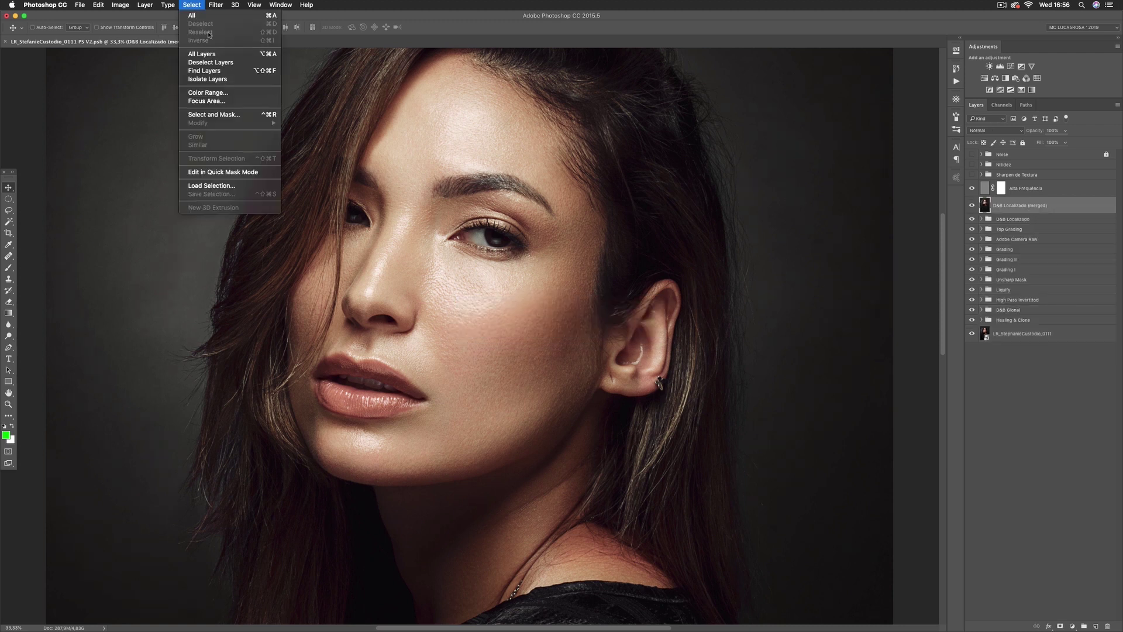
click(229, 92)
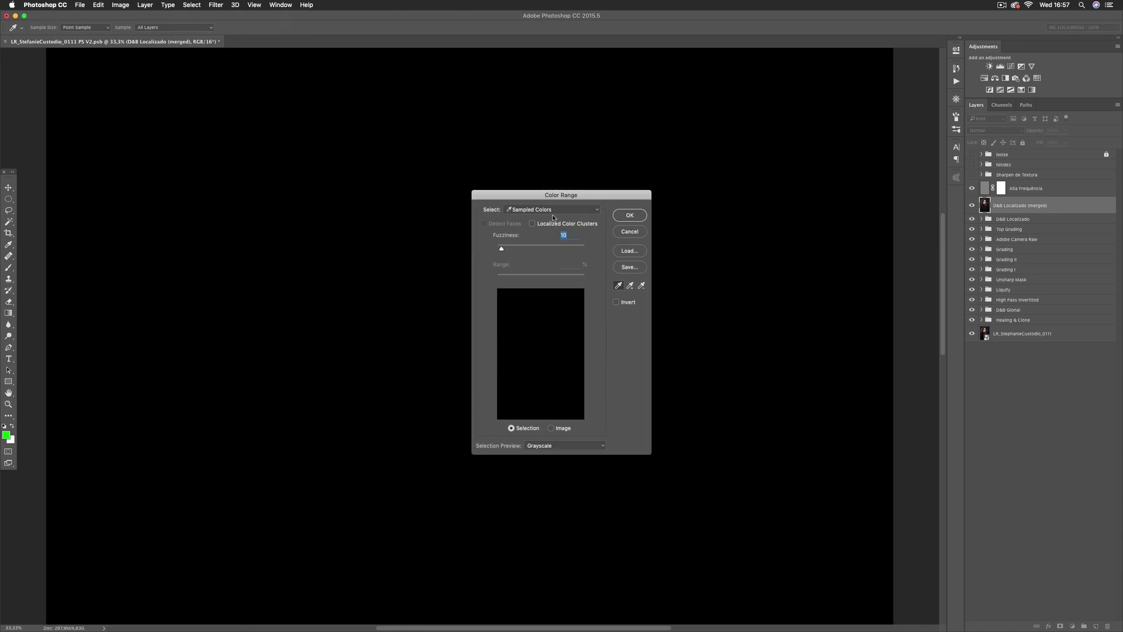
- Select the portrait's skin with Color Range set to Skin Tones, fuzziness 65
click(552, 212)
click(552, 317)
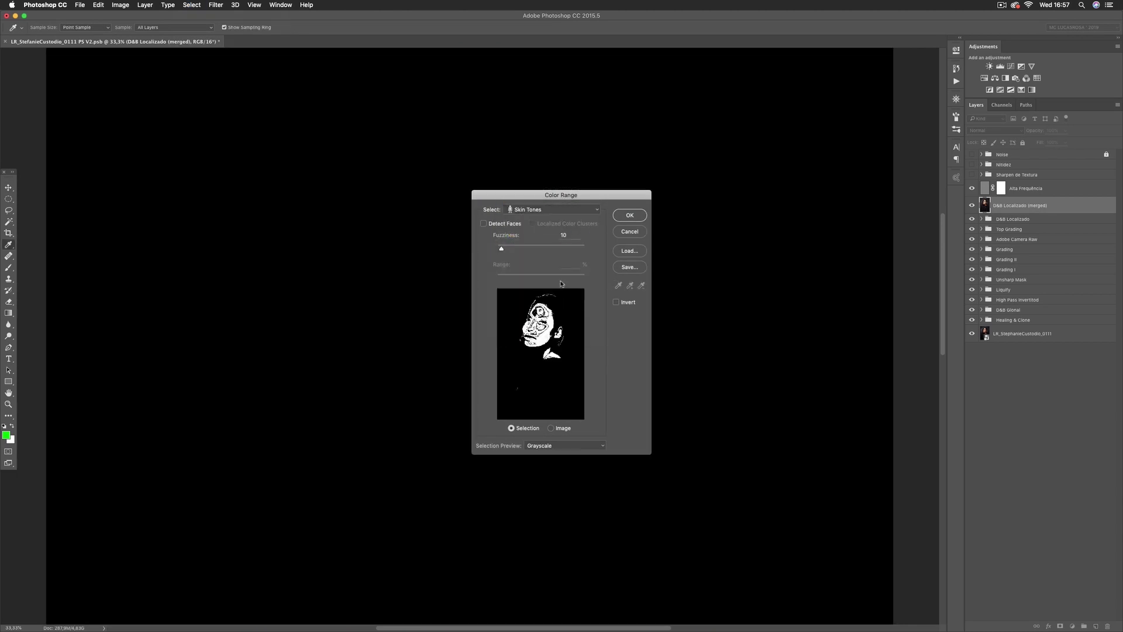
drag(502, 248, 533, 250)
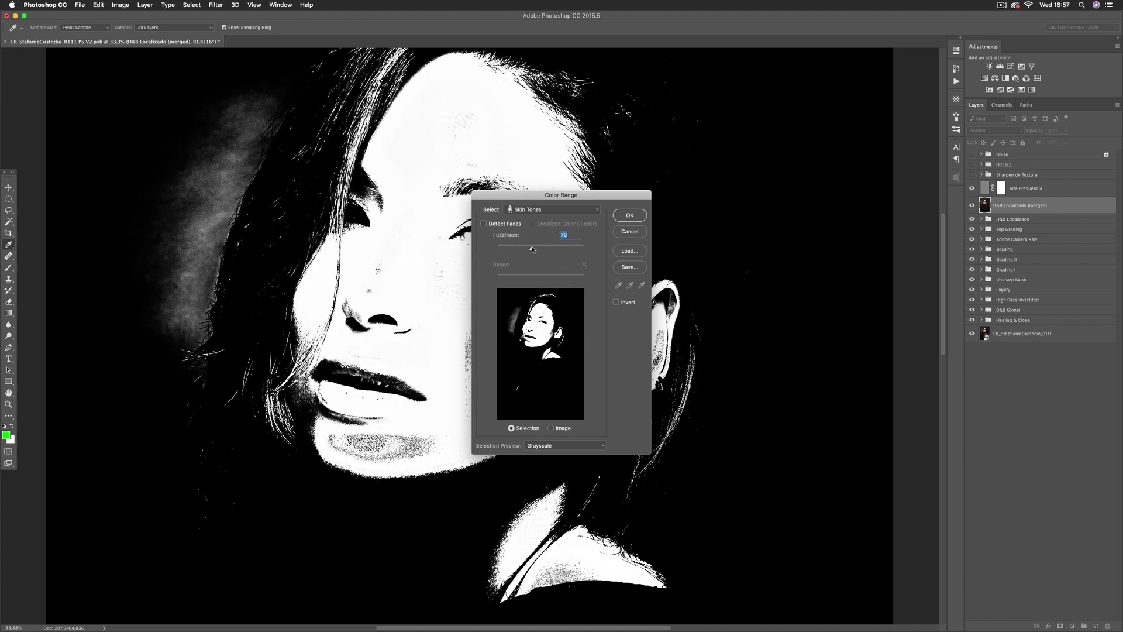
drag(533, 250, 525, 248)
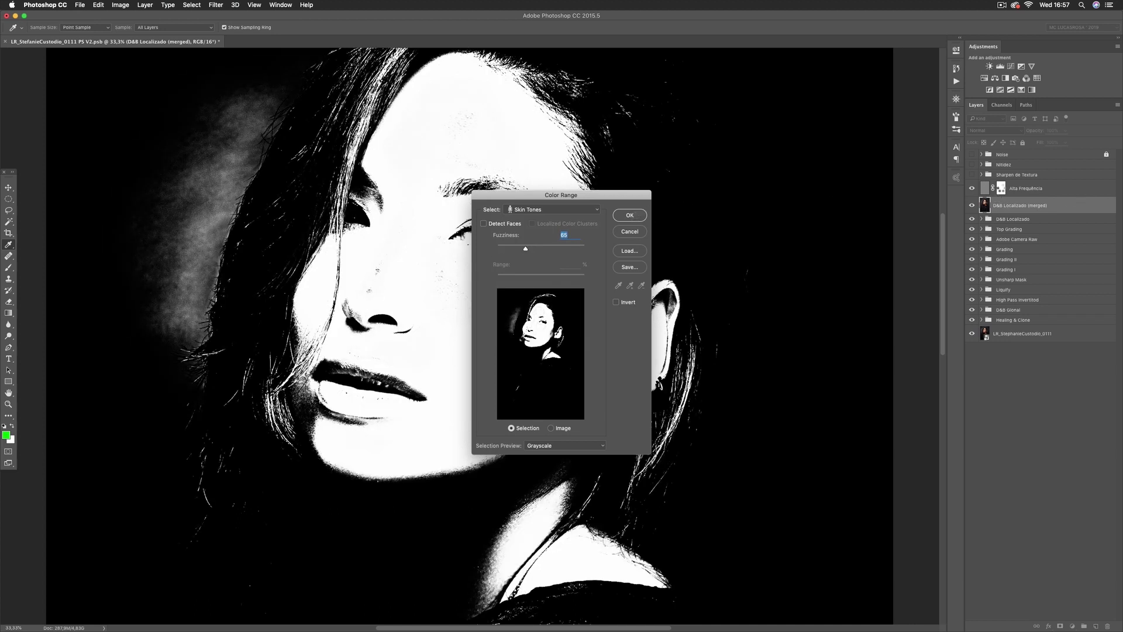
key(Return)
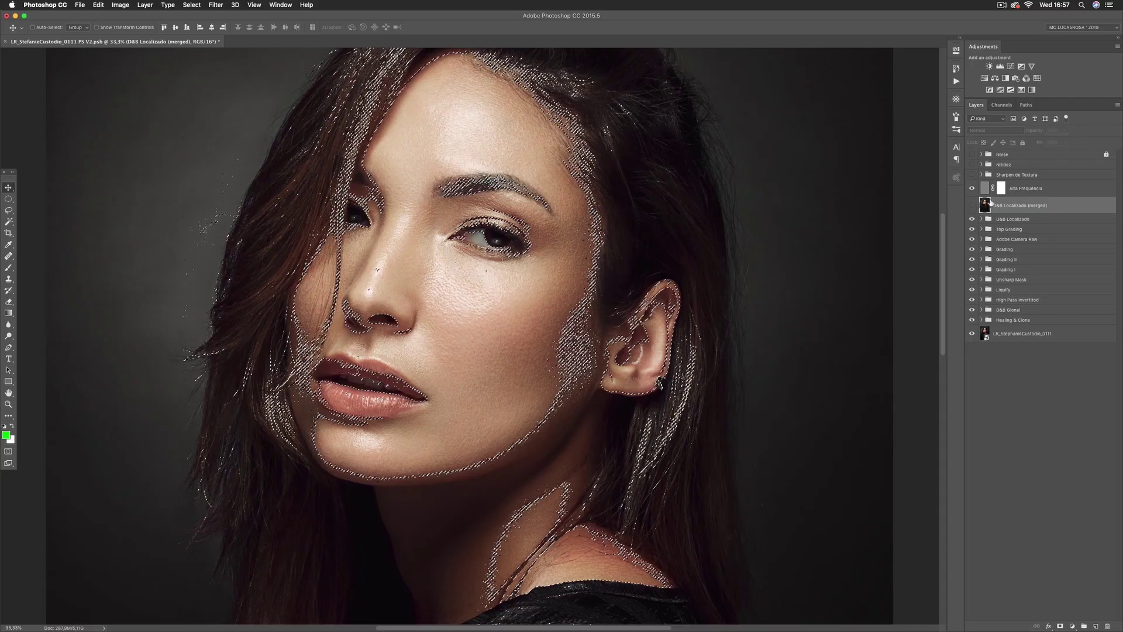
key(super+d)
- Deselect and preview the Alta Frequência skin mask on its own
key(super+shift+d)
key(super+d)
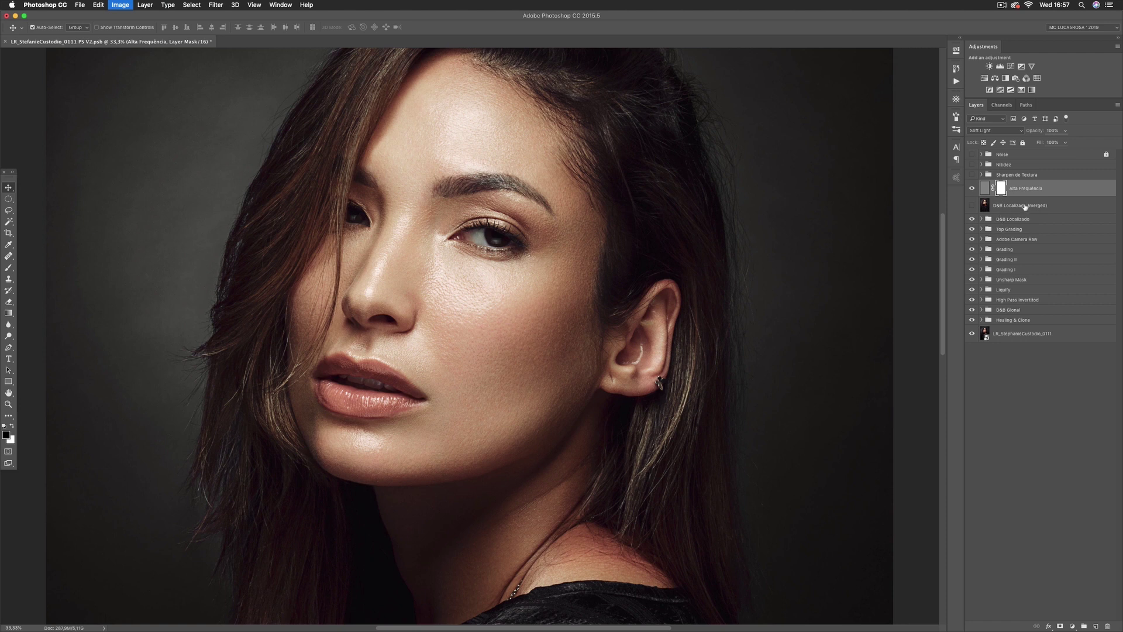
alt+click(1001, 188)
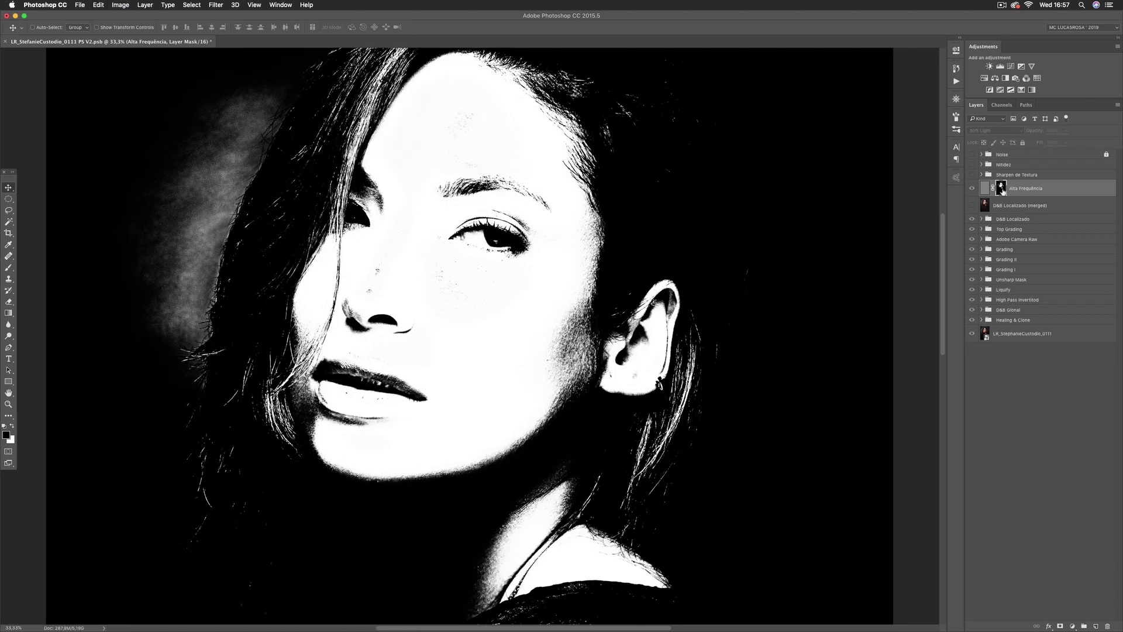
alt+click(1003, 189)
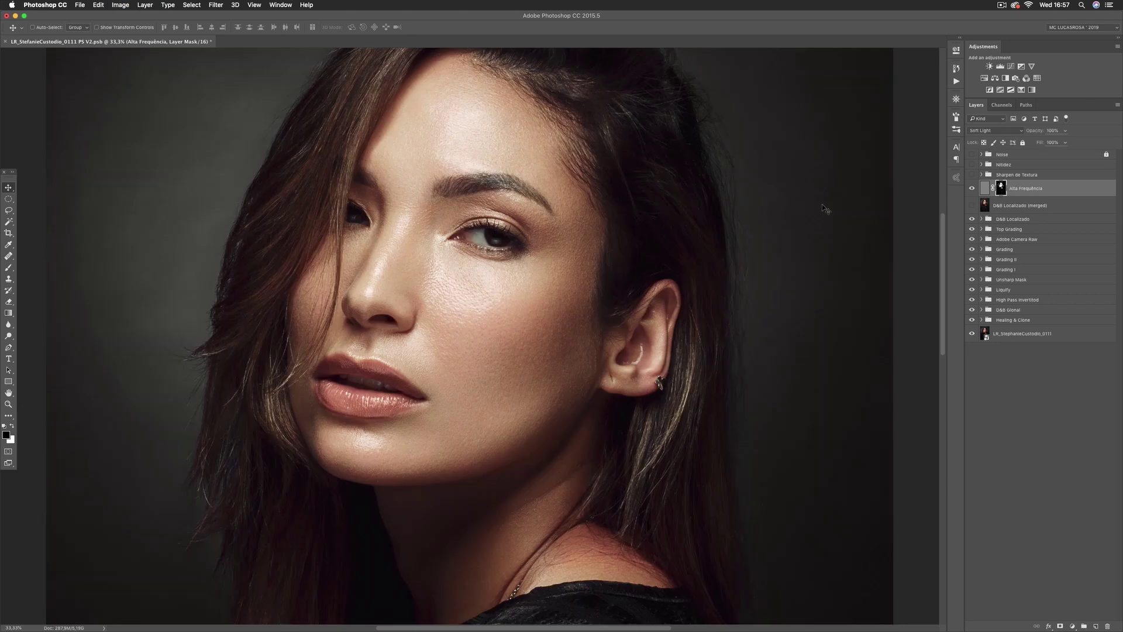
- Zoom in on the skin and toggle the texture layer to compare the result
key(super+plus)
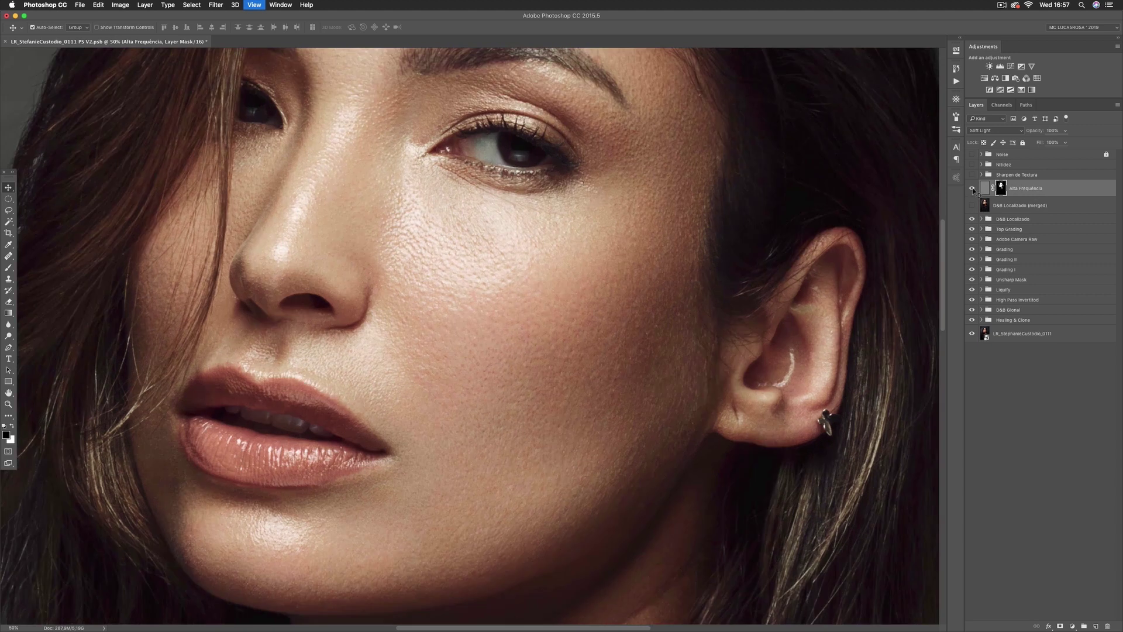
key(super+plus)
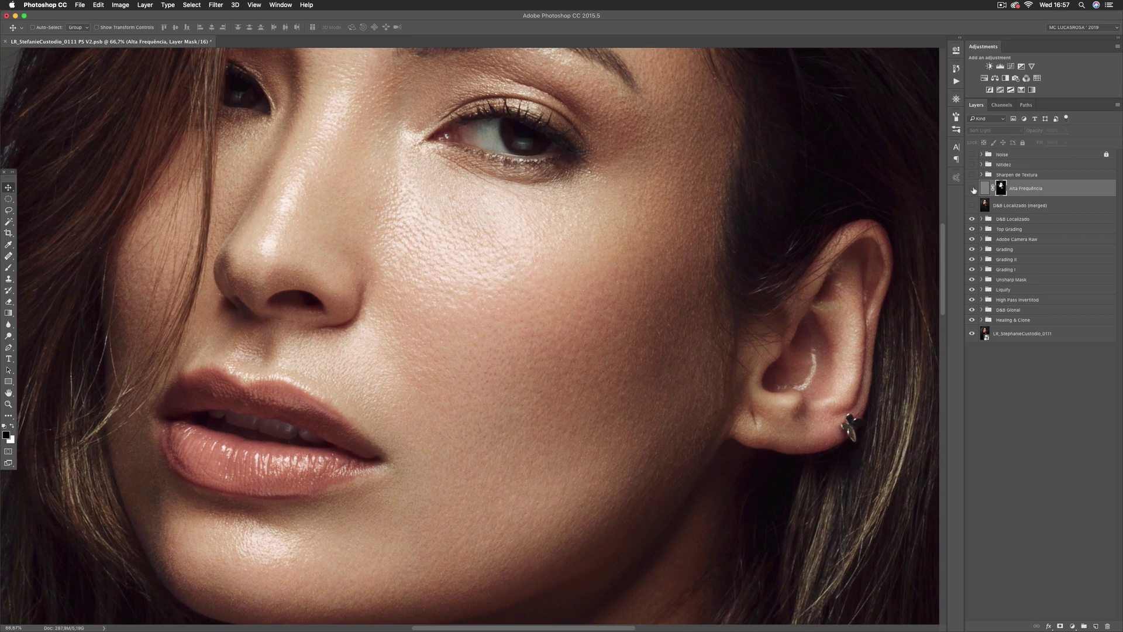
click(973, 188)
key(super+minus)
key(super+minus)
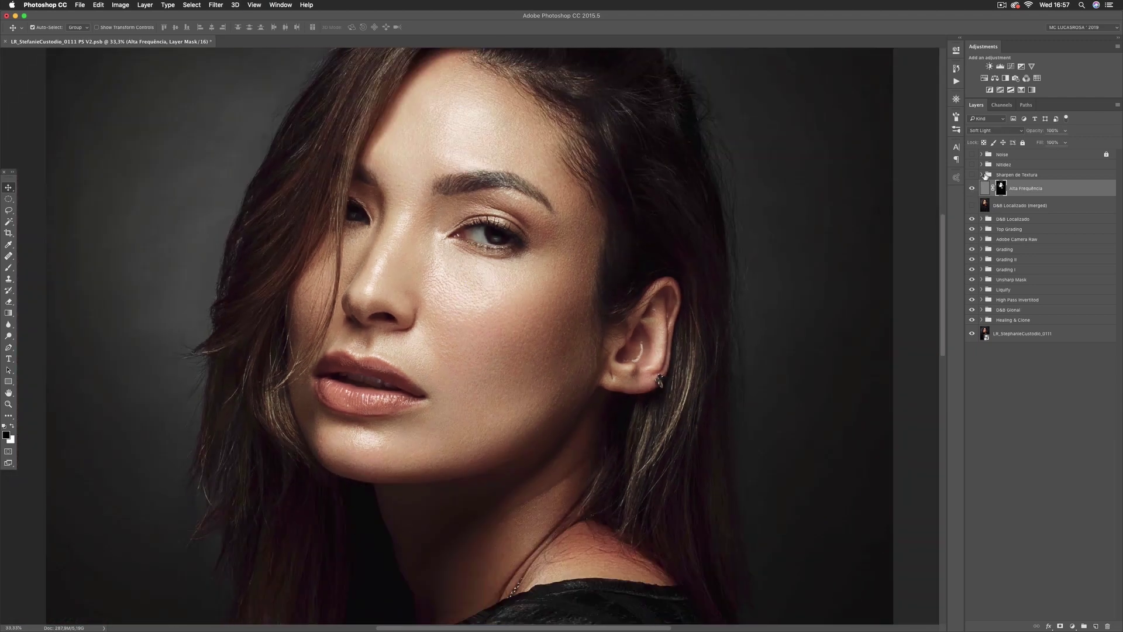
key(super+minus)
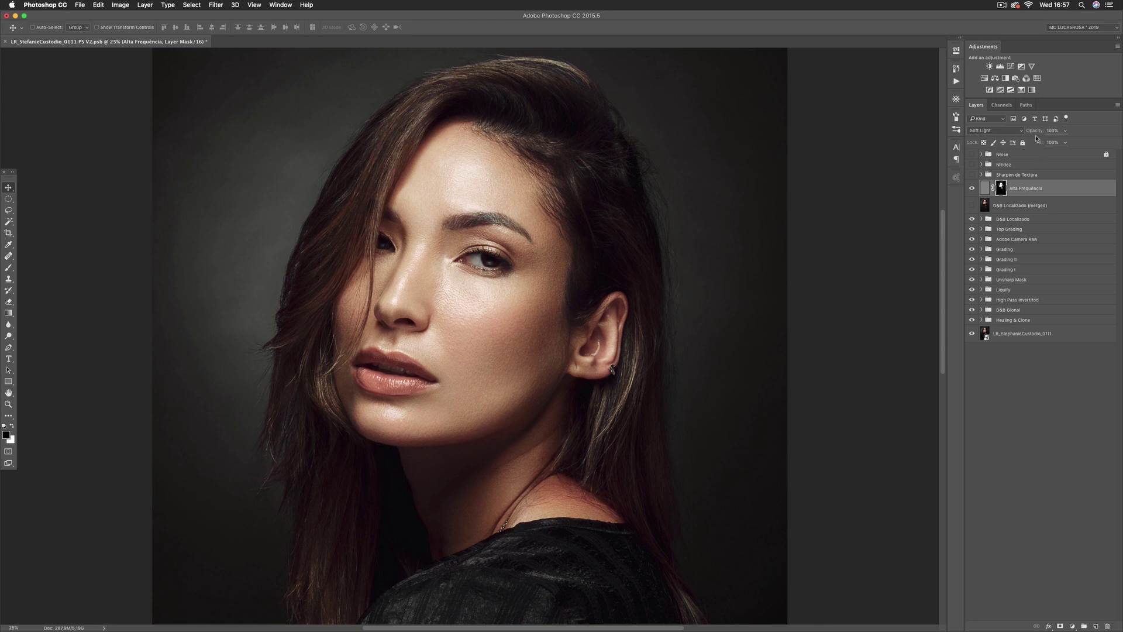
- Set Alta Frequência opacity to 78%, delete the merged helper layer, and group the texture layer
drag(1039, 133, 1039, 134)
click(1024, 206)
key(Delete)
key(ctrl+g)
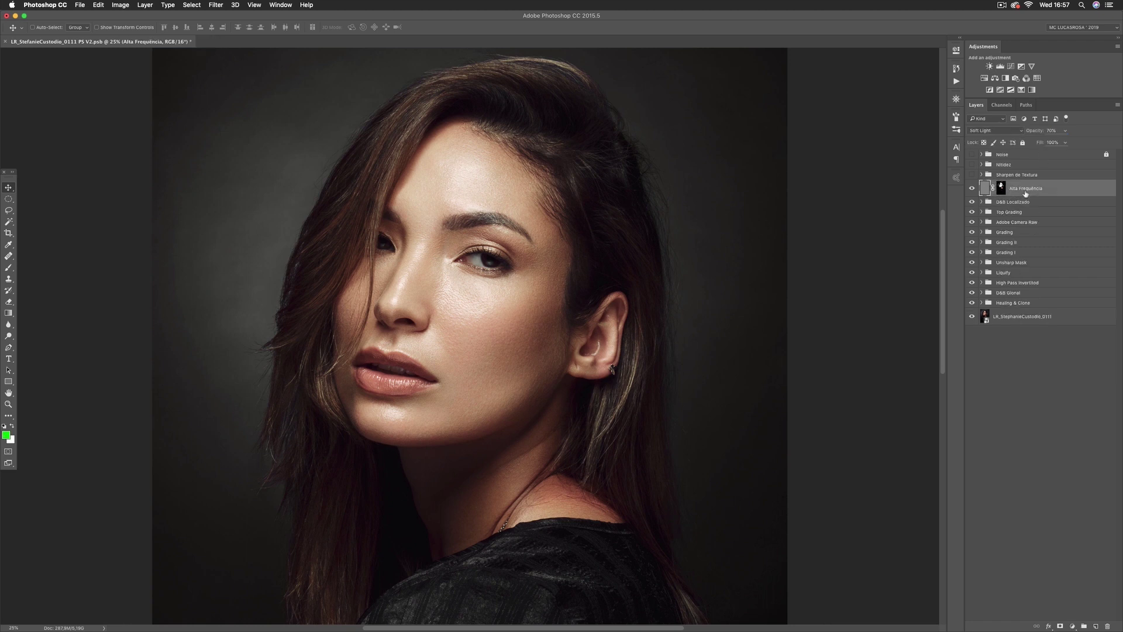